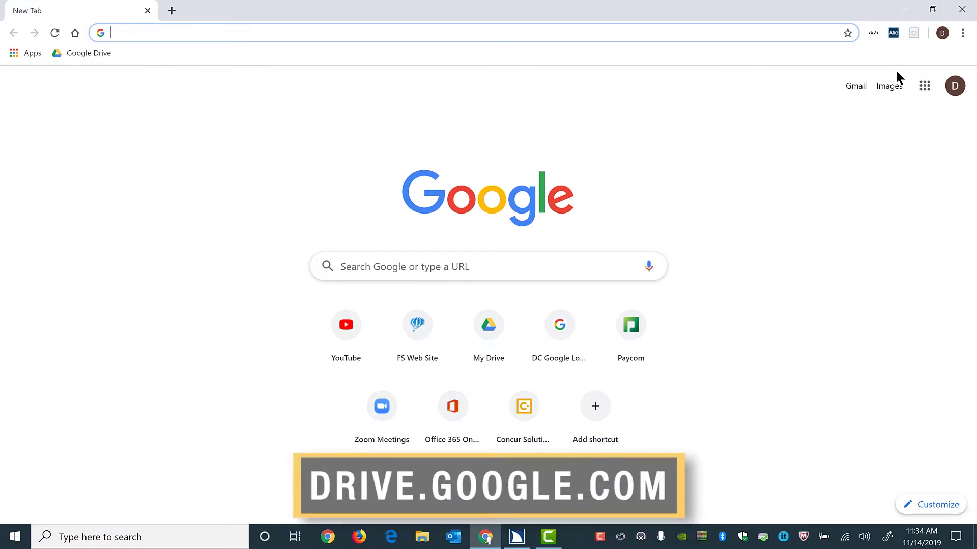
{"action": "type", "text": "d"}
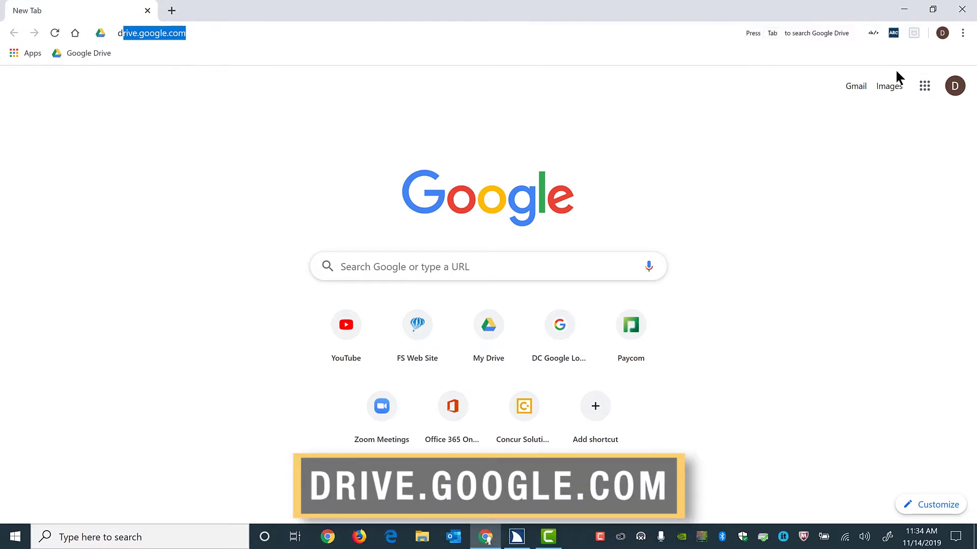
{"action": "type", "text": "rive"}
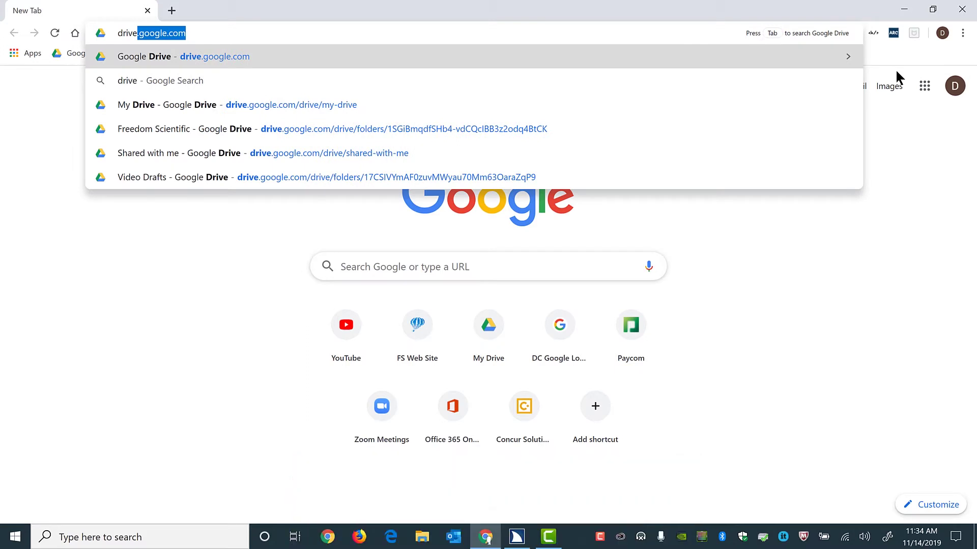
Step: Load drive.google.com so the My Drive page with Quick Access appears
{"action": "key", "text": "Return"}
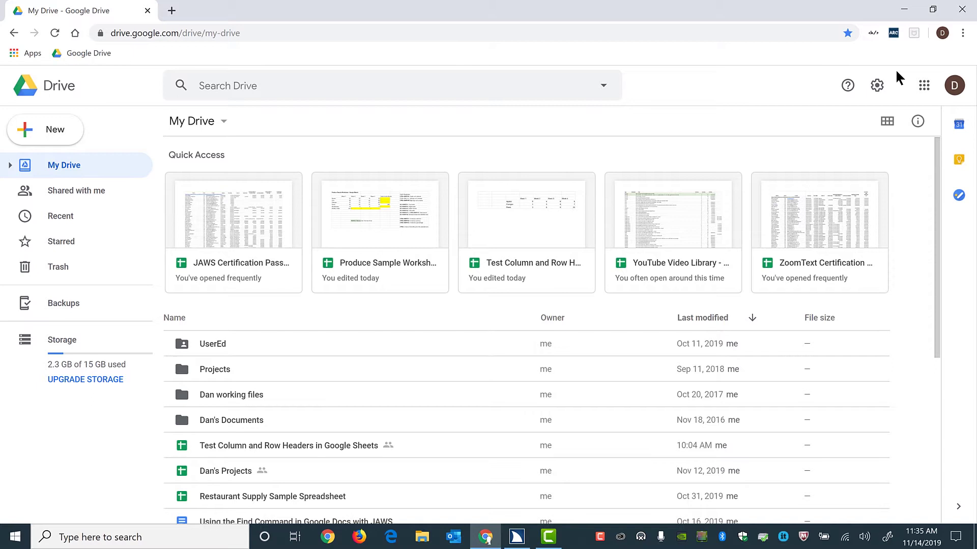
Step: Create a Blank spreadsheet from Drive's New menu under Google Sheets
{"action": "key", "text": "c"}
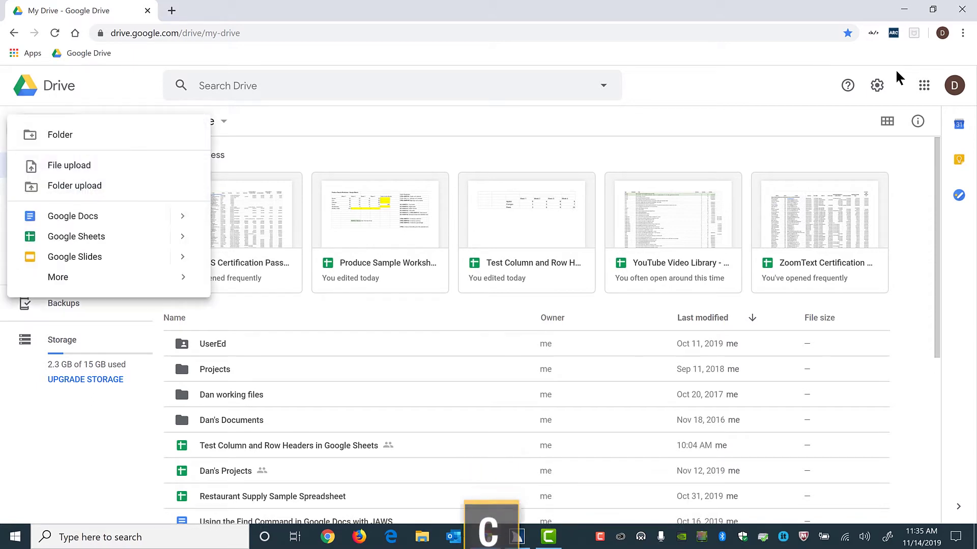
{"action": "key", "text": "Down"}
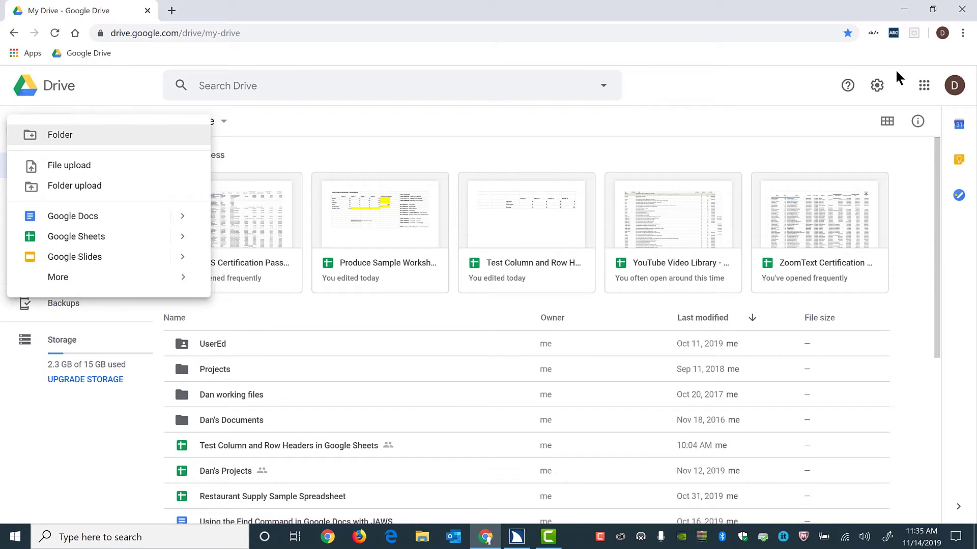
{"action": "key", "text": "Down"}
{"action": "key", "text": "Down"}
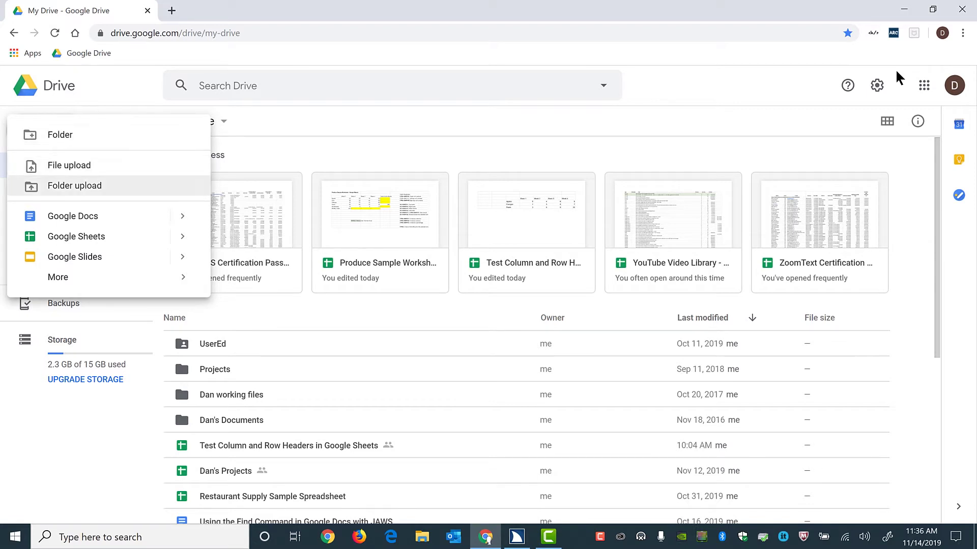
{"action": "key", "text": "Down"}
{"action": "key", "text": "Down"}
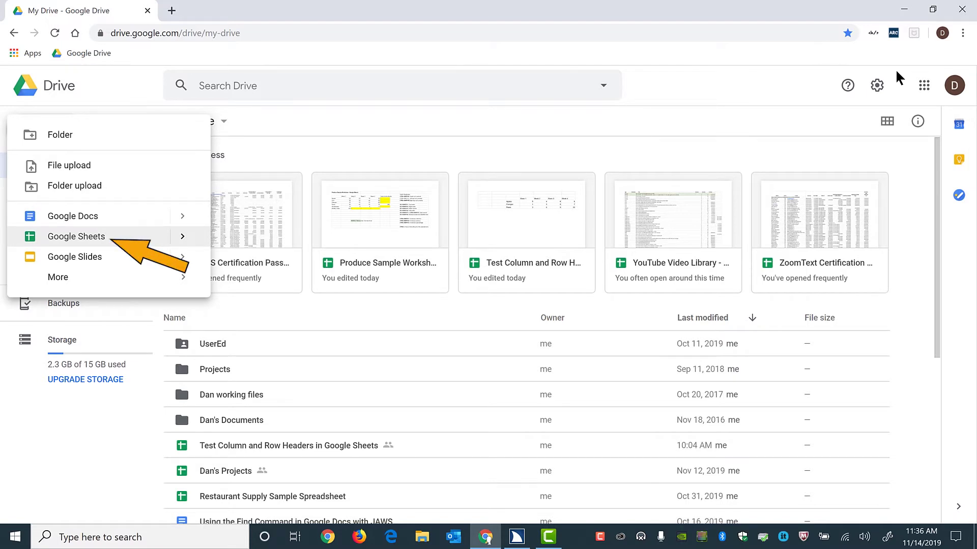
{"action": "key", "text": "Right"}
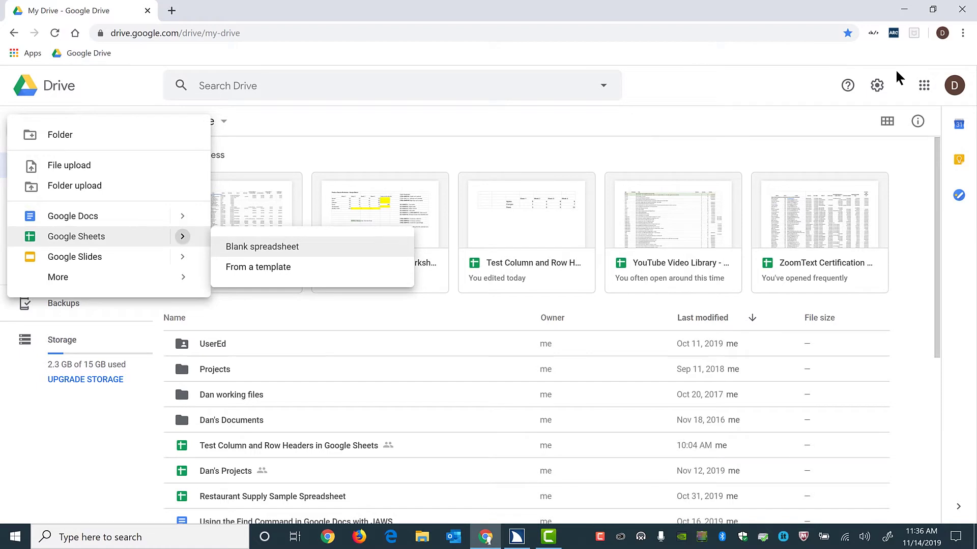
{"action": "key", "text": "Down"}
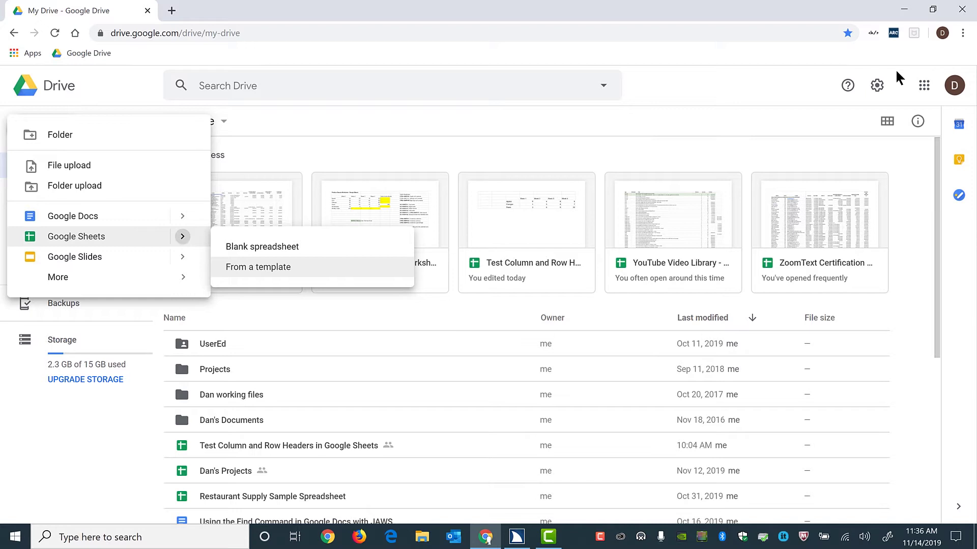
{"action": "key", "text": "Up"}
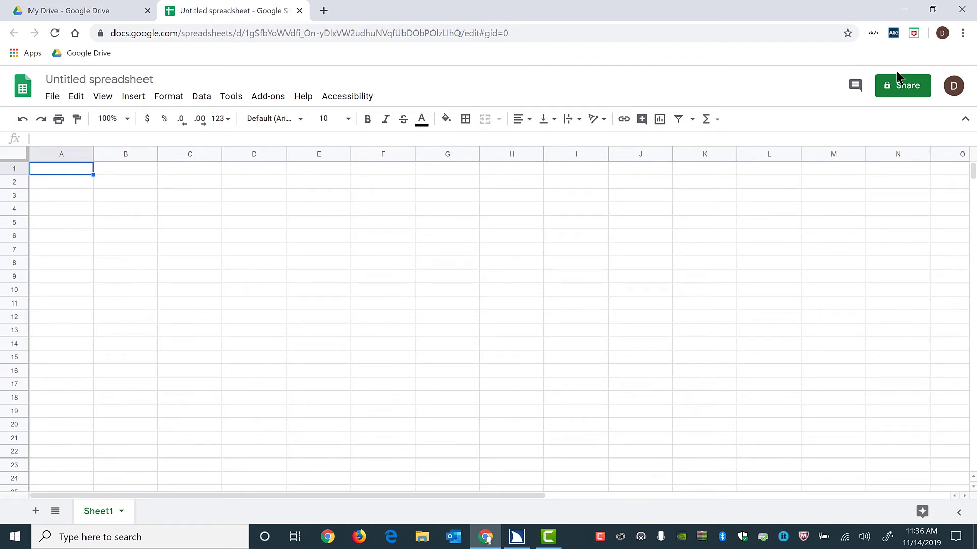
Step: Close the Untitled spreadsheet tab with Ctrl+F4, leaving only My Drive open
{"action": "key", "text": "ctrl+F4"}
{"action": "key", "text": "ctrl+F4"}
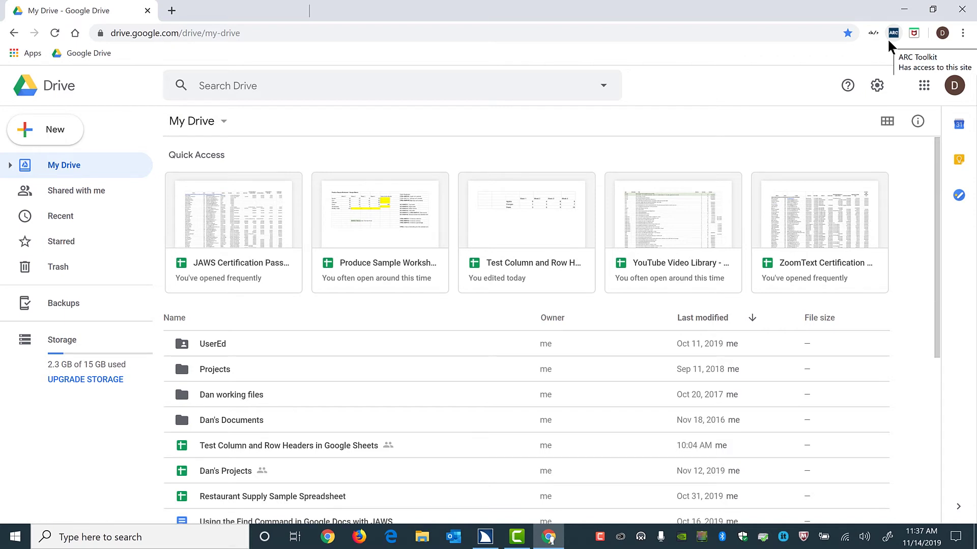
Step: Create a blank Untitled spreadsheet from the My Drive file list with Shift+S
{"action": "key", "text": "Tab"}
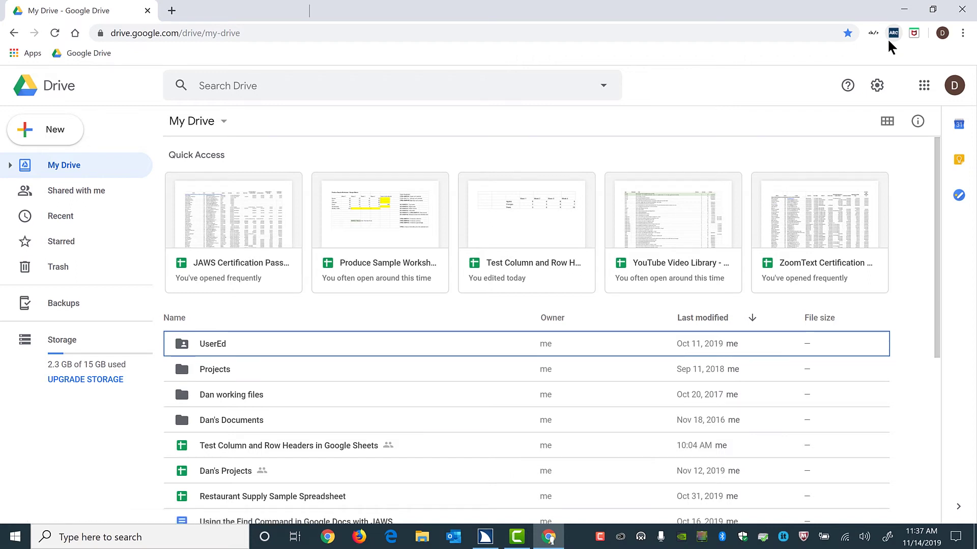
{"action": "key", "text": "shift+s"}
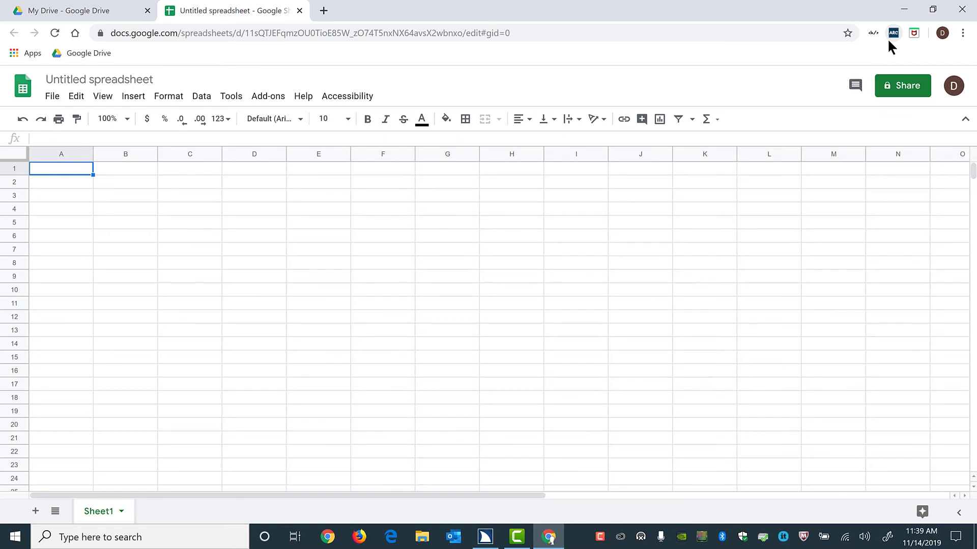
{"action": "key", "text": "alt+f"}
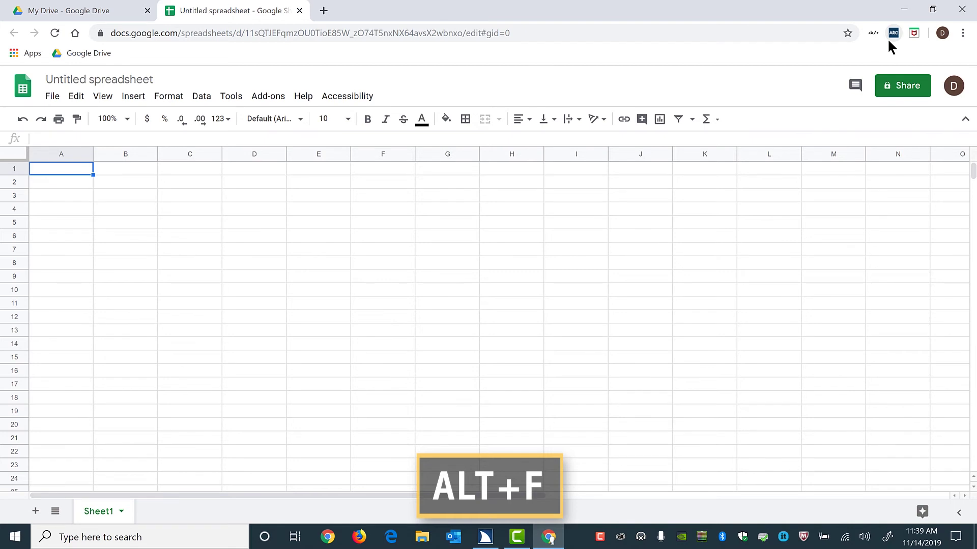
Step: Open the File menu's New submenu to show Spreadsheet and other document types
{"action": "key", "text": "alt+f"}
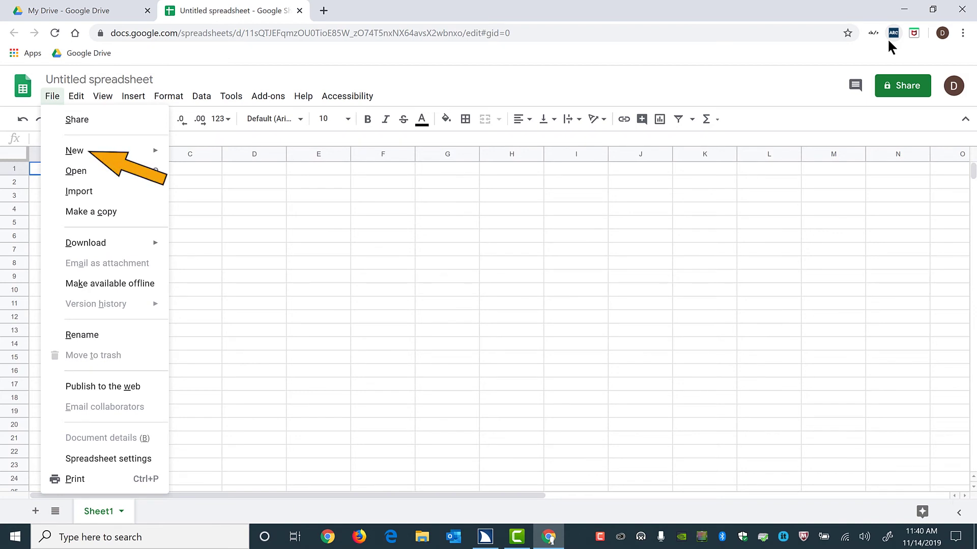
{"action": "key", "text": "n"}
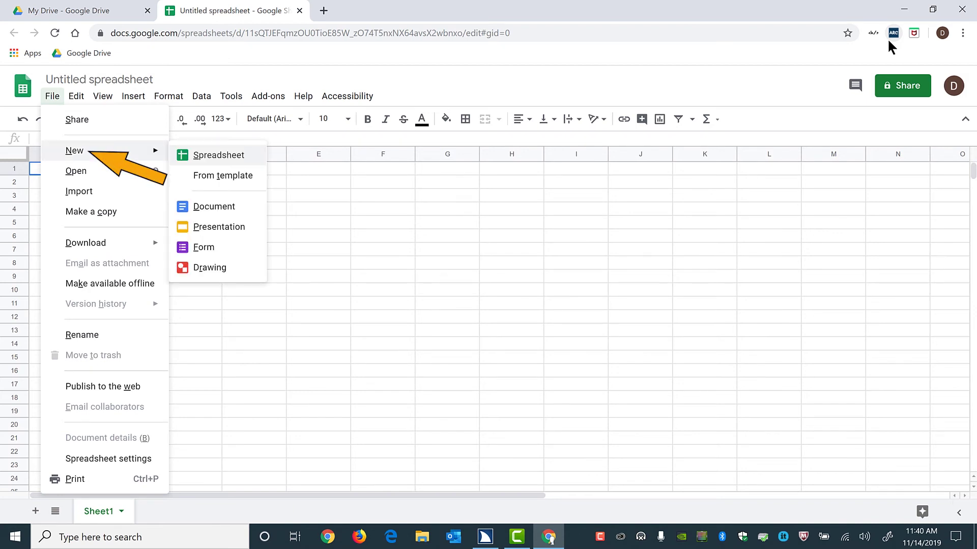